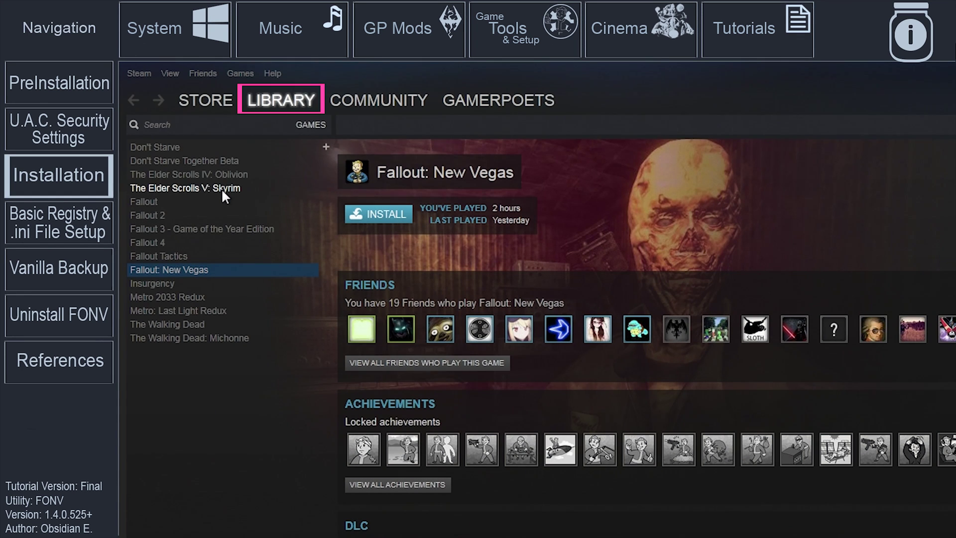
Start installing Fallout: New Vegas from the game library and choose B:\Steam as the install location.
right_click(235, 272)
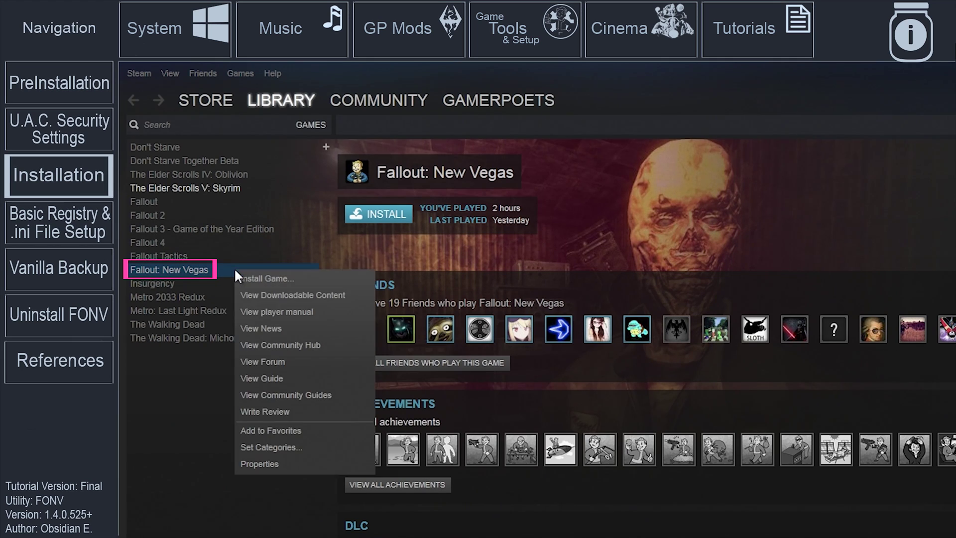
left_click(297, 279)
left_click(744, 377)
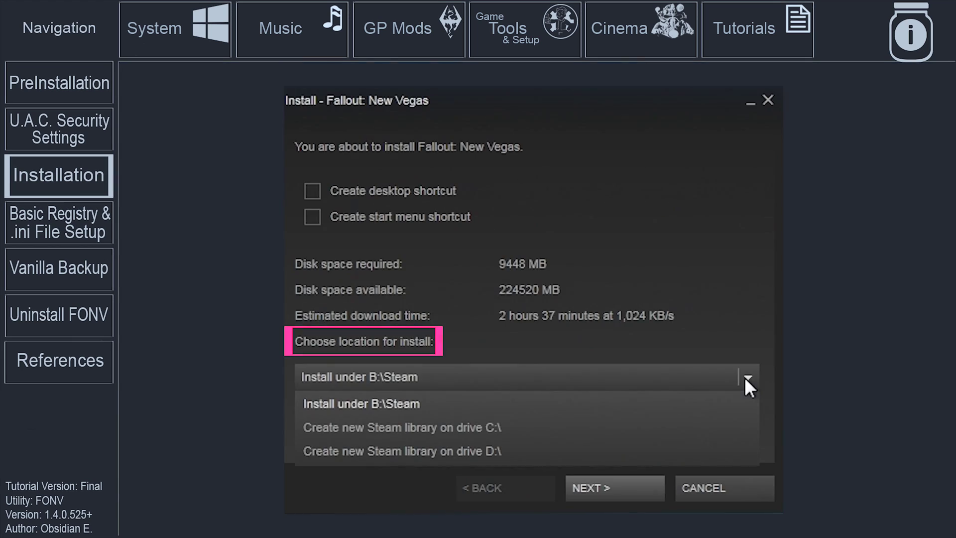
left_click(704, 401)
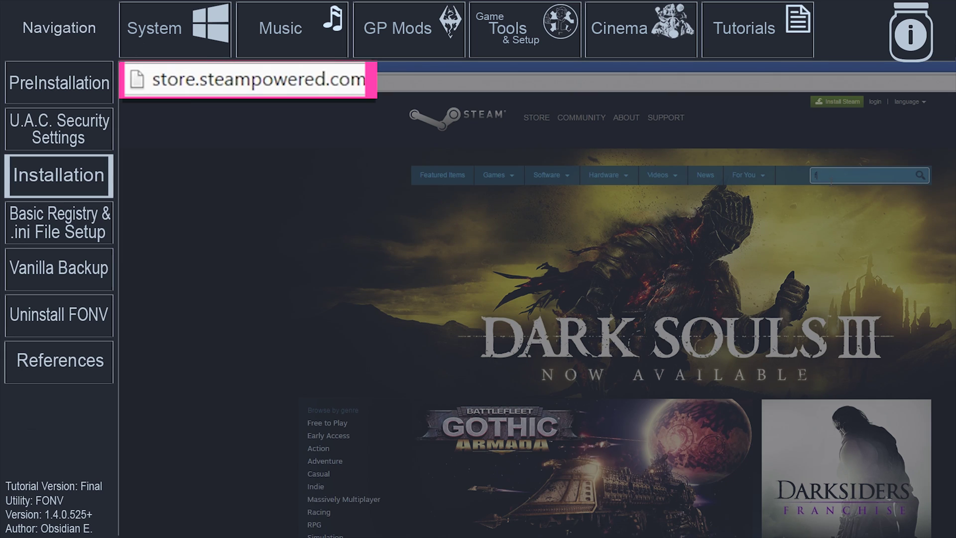
Search the Steam store for "fallout new vegas", open Fallout: New Vegas Ultimate Edition and fill in the birth date for the age check.
type("allout")
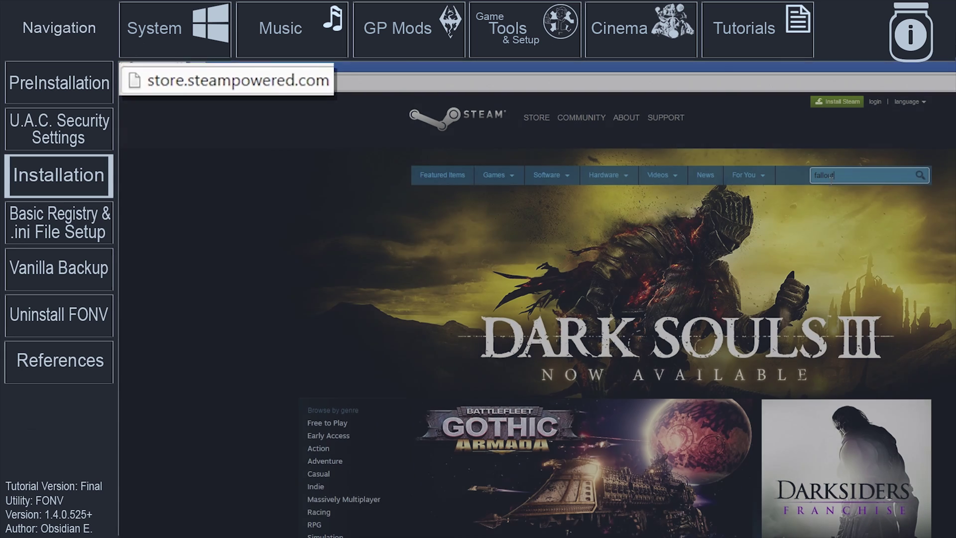
type(" new vegas")
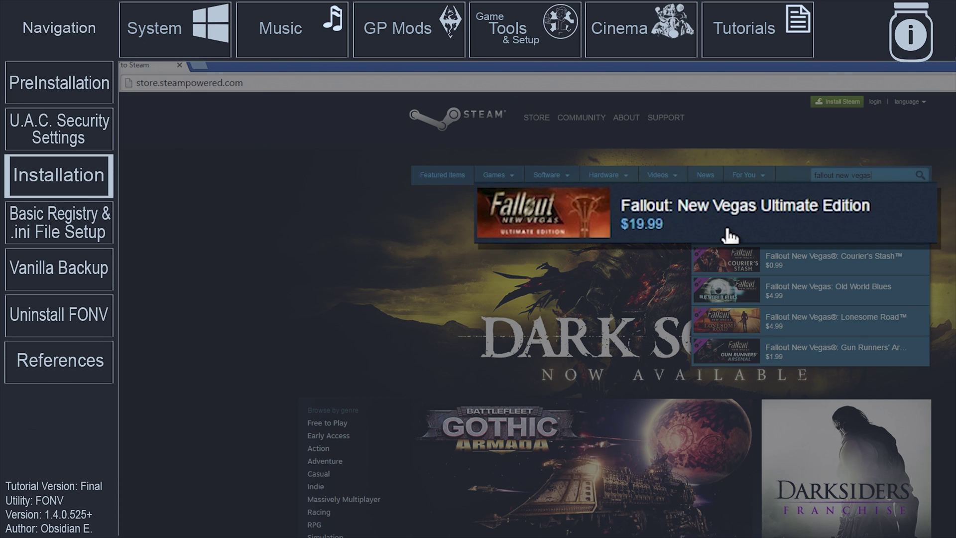
left_click(729, 237)
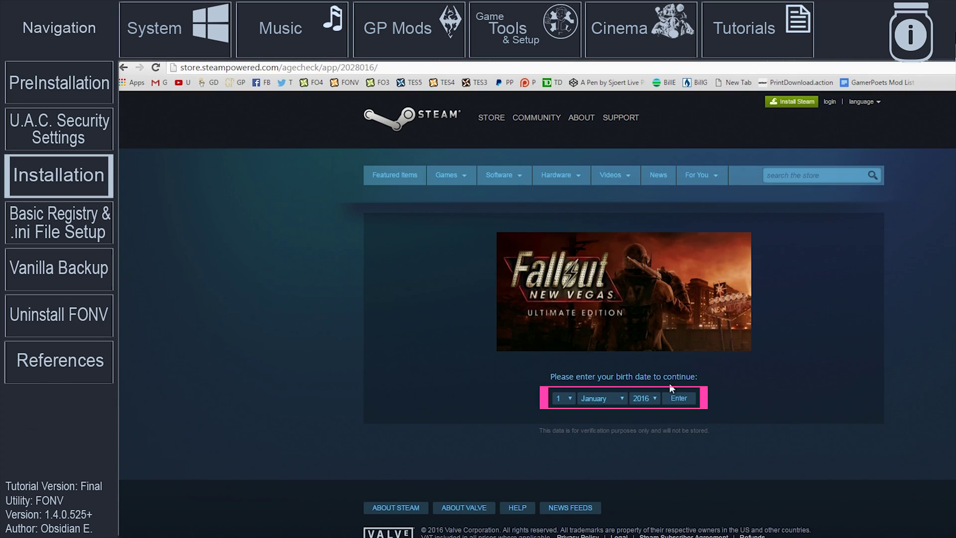
left_click(642, 398)
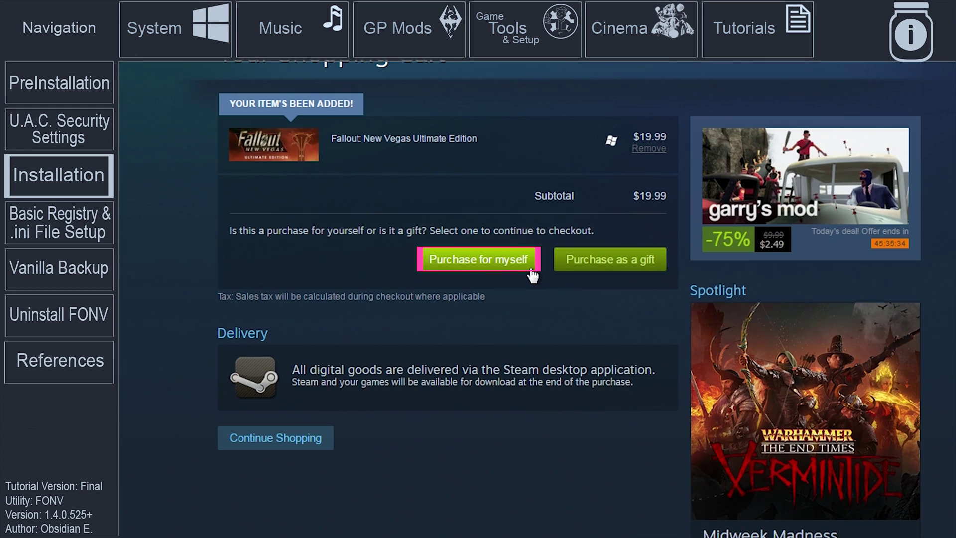
Purchase Fallout: New Vegas Ultimate Edition for yourself and enter the Steam account name and account password to sign in.
left_click(530, 269)
type("gamerpoie")
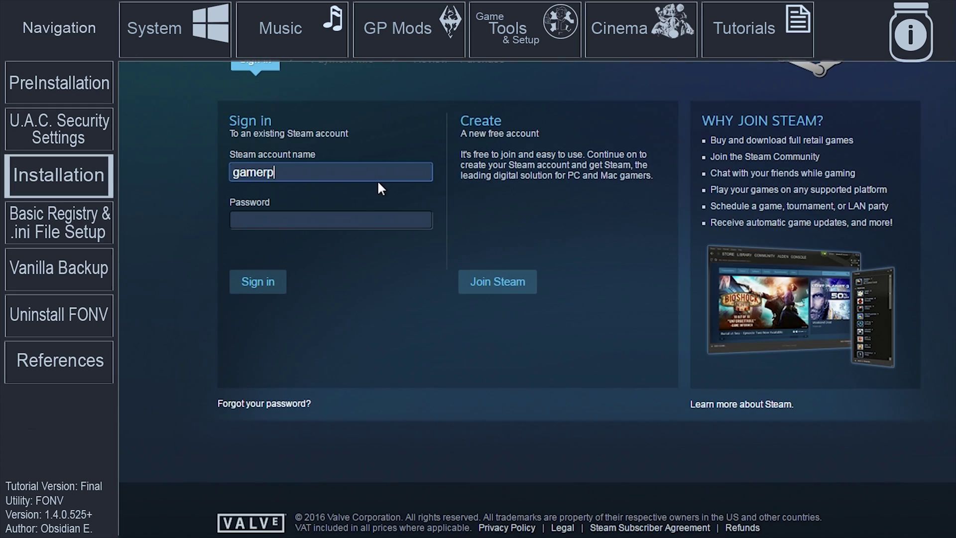
key("BackSpace")
key("BackSpace")
type("ets")
key("Tab")
type("••")
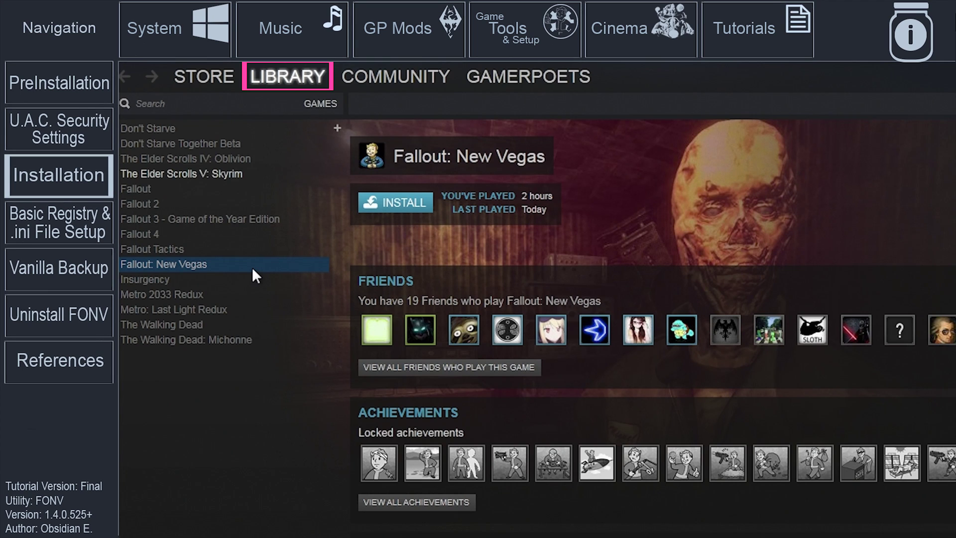
Install the purchased Fallout: New Vegas from the library under B:\Steam and continue past the location choice.
right_click(253, 269)
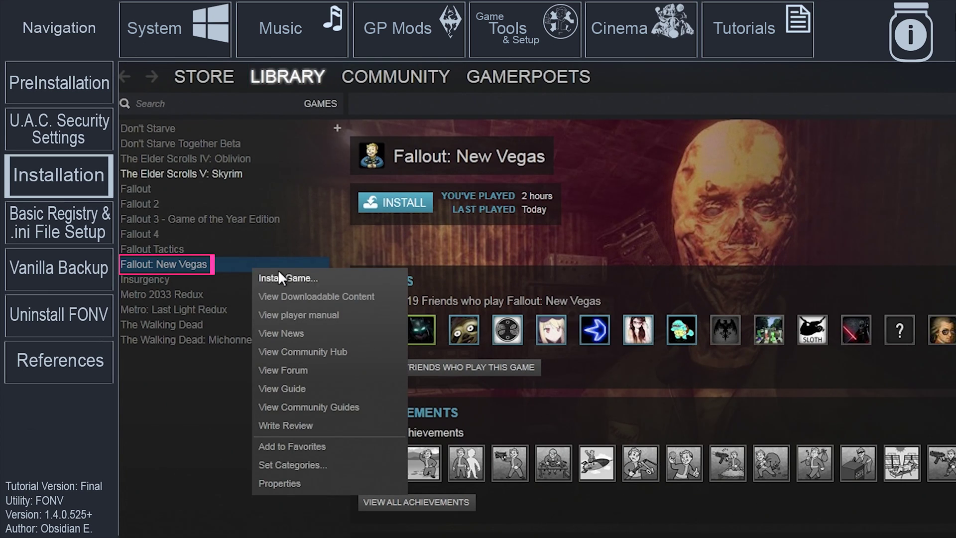
left_click(333, 276)
left_click(771, 406)
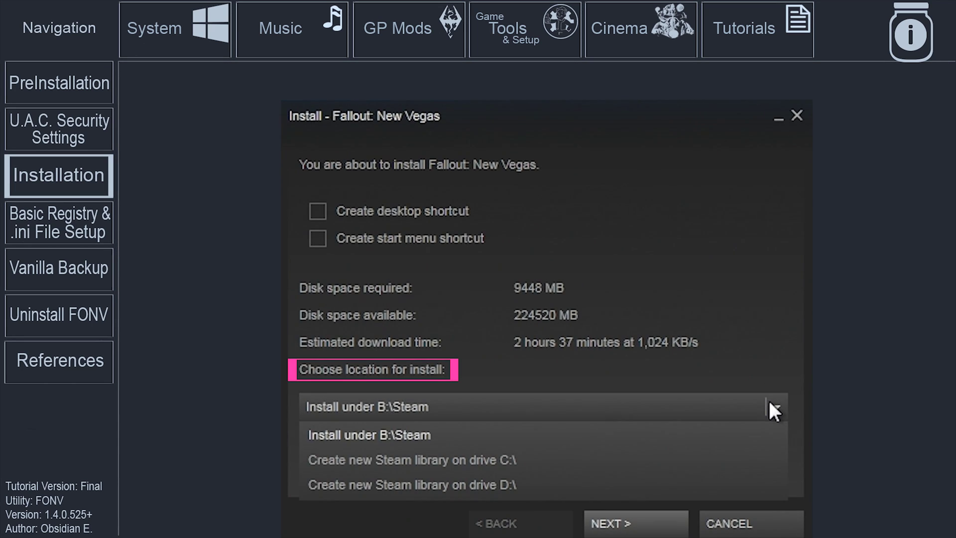
left_click(696, 441)
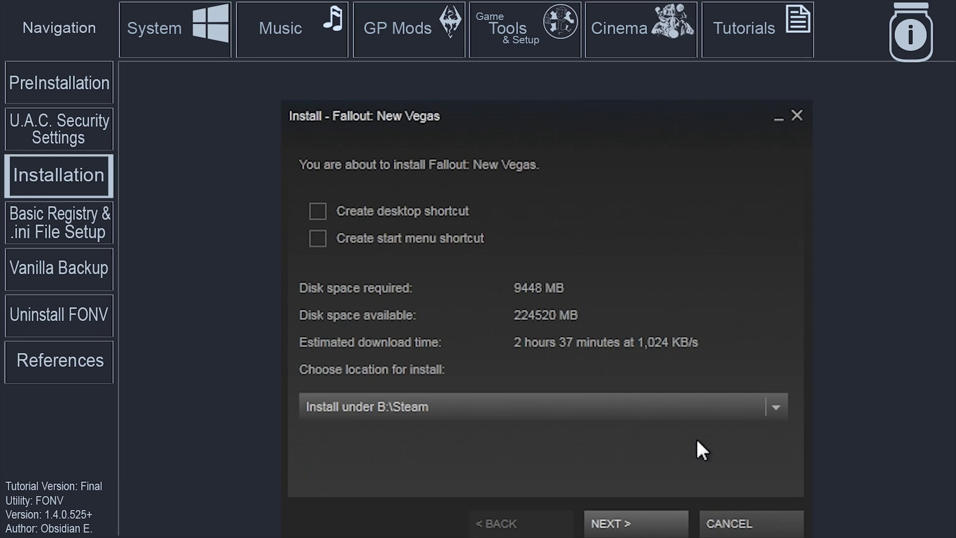
left_click(676, 516)
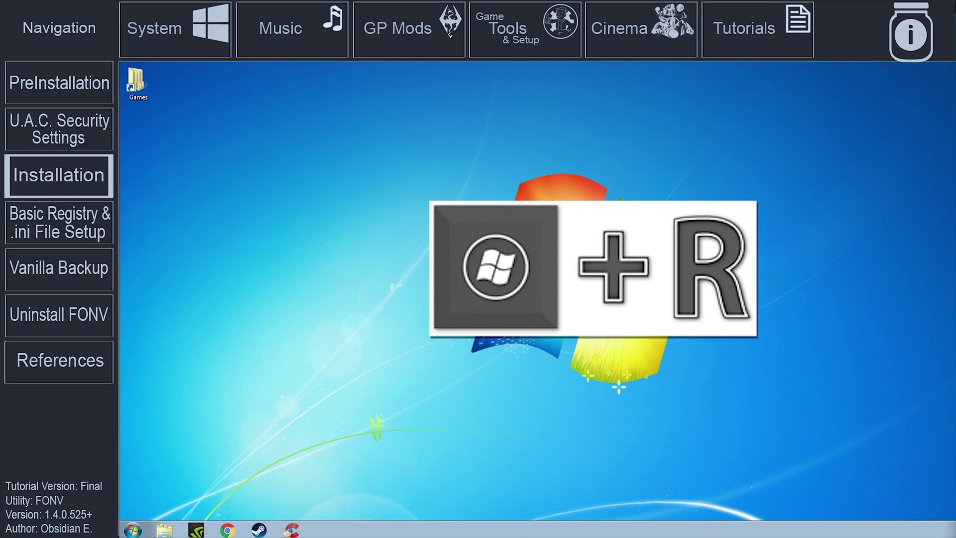
Browse the Games (B:) drive through Steam, steamapps and common into the game's installation folder.
key("super+r")
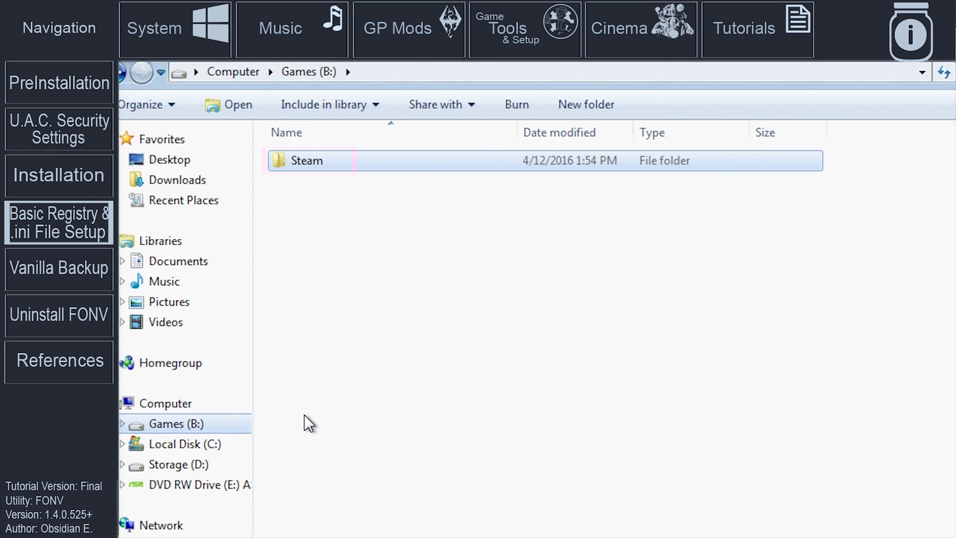
double_click(371, 165)
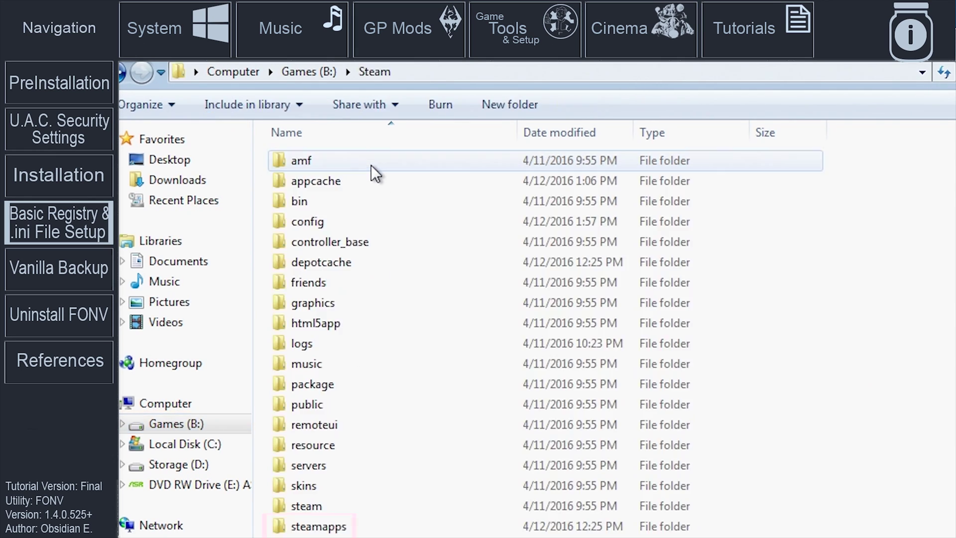
double_click(372, 526)
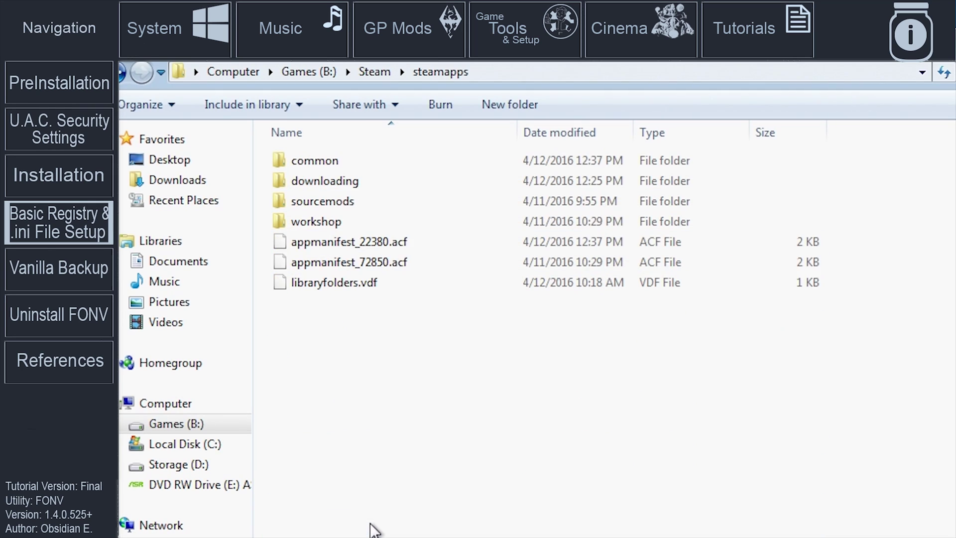
double_click(362, 162)
double_click(362, 169)
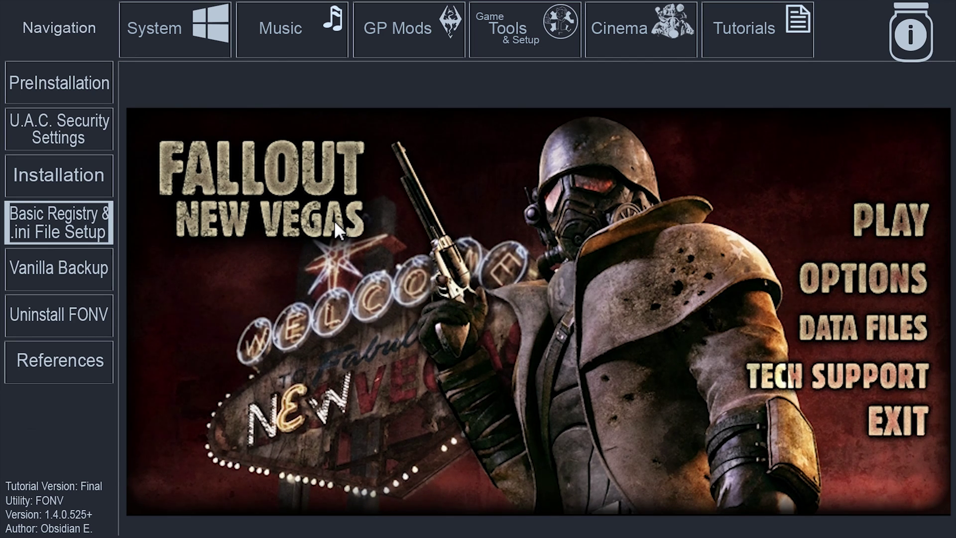
Open the Fallout: New Vegas launcher options, accept the video hardware detection and set the resolution to 1920x1080.
left_click(913, 278)
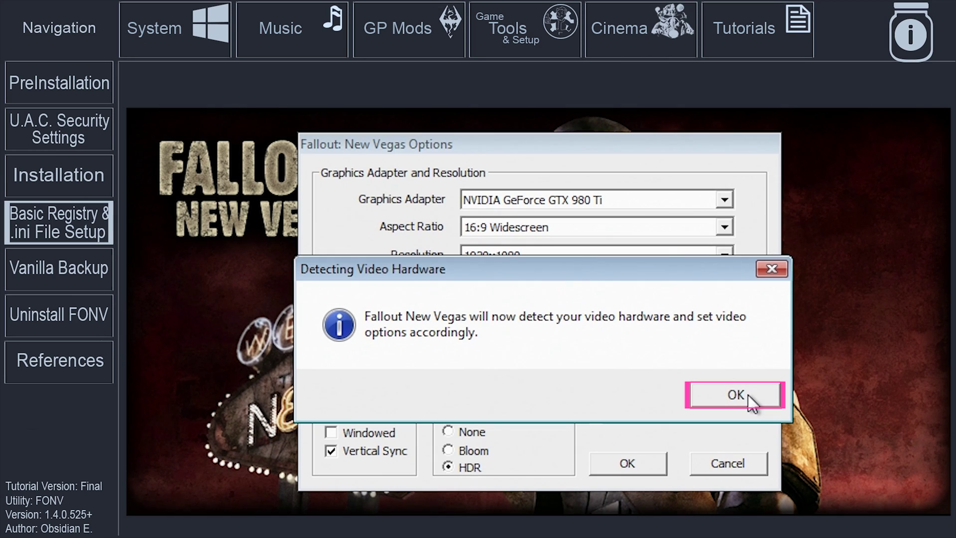
left_click(747, 394)
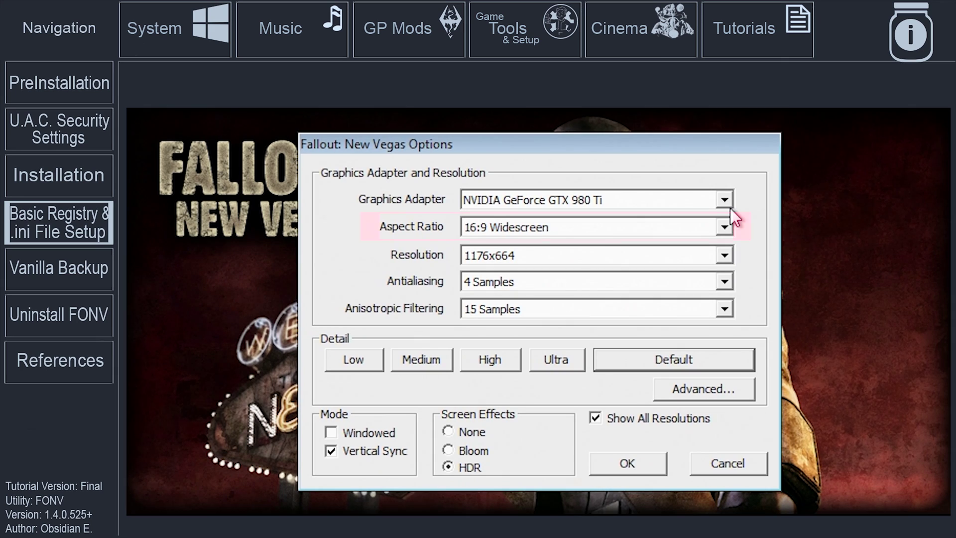
left_click(731, 256)
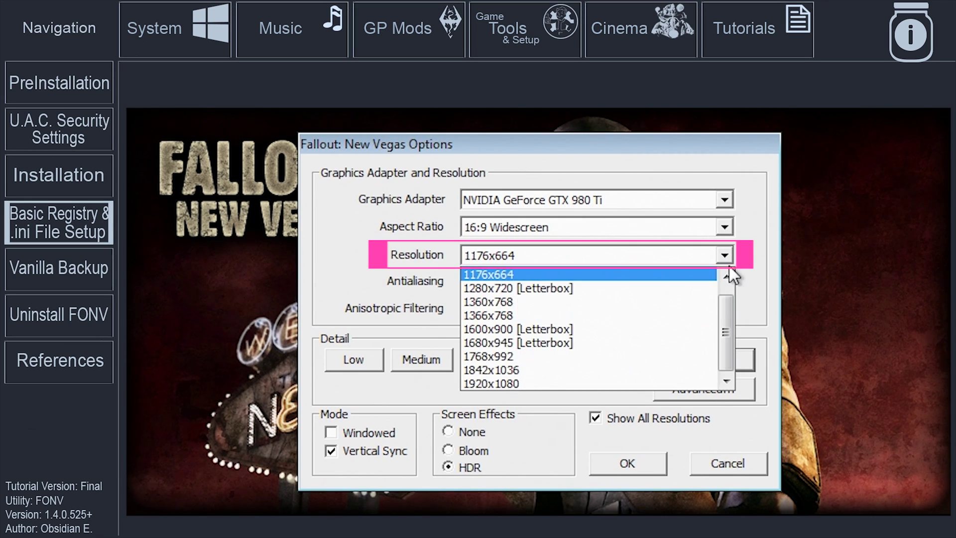
left_click(707, 378)
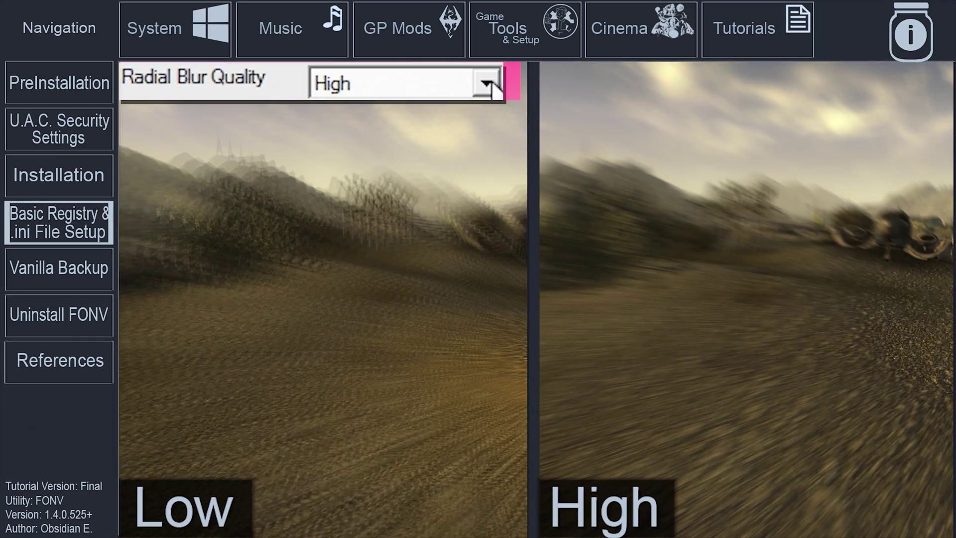
Adjust the advanced graphics settings for Radial Blur Quality, Depth of Field and Water Multisampling.
key("Up")
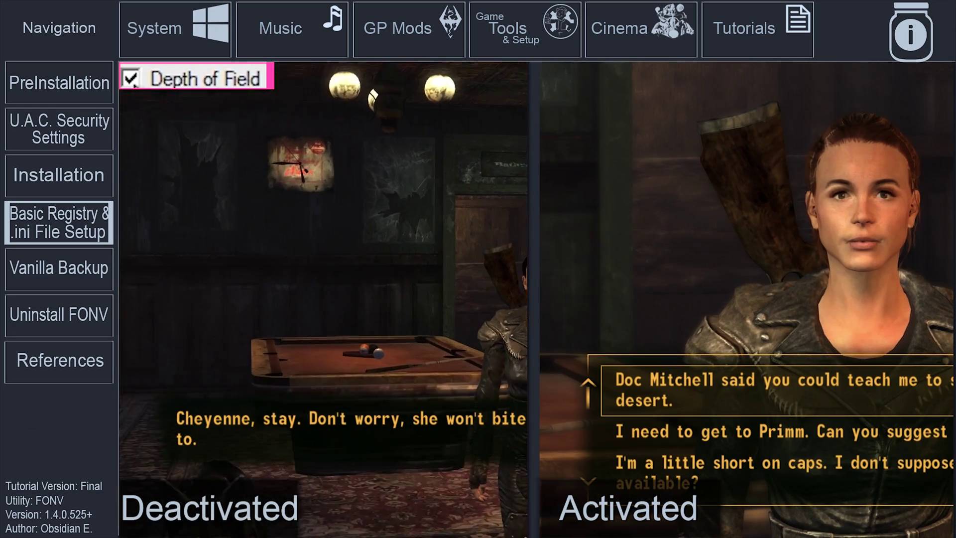
left_click(133, 80)
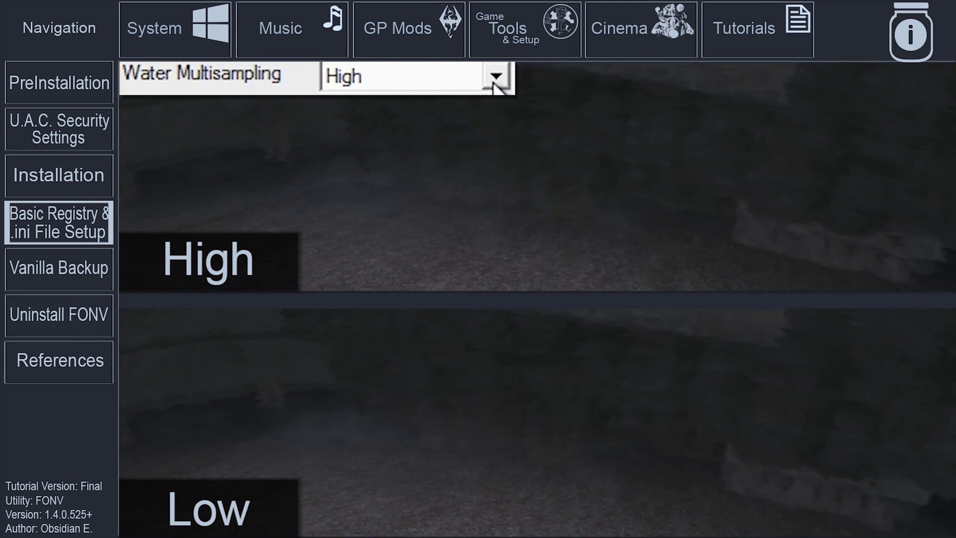
key("Down")
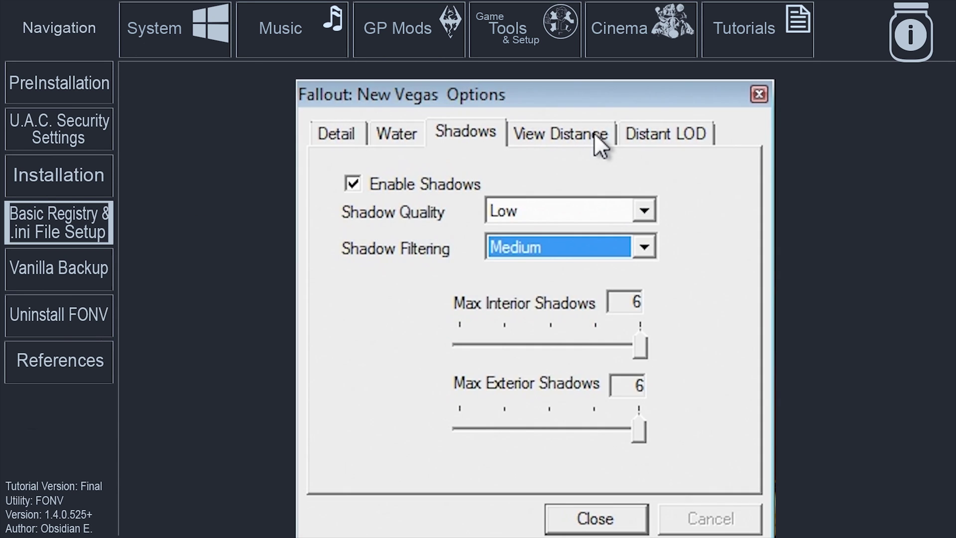
Set both Object Fade and Actor Fade to 8 in the view distance settings.
left_click(594, 132)
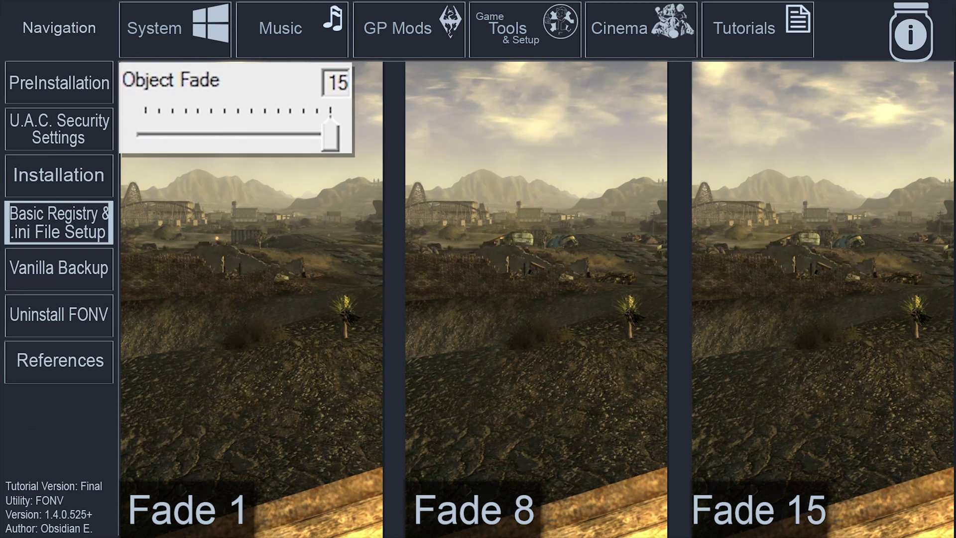
left_click_drag(319, 147, 274, 145)
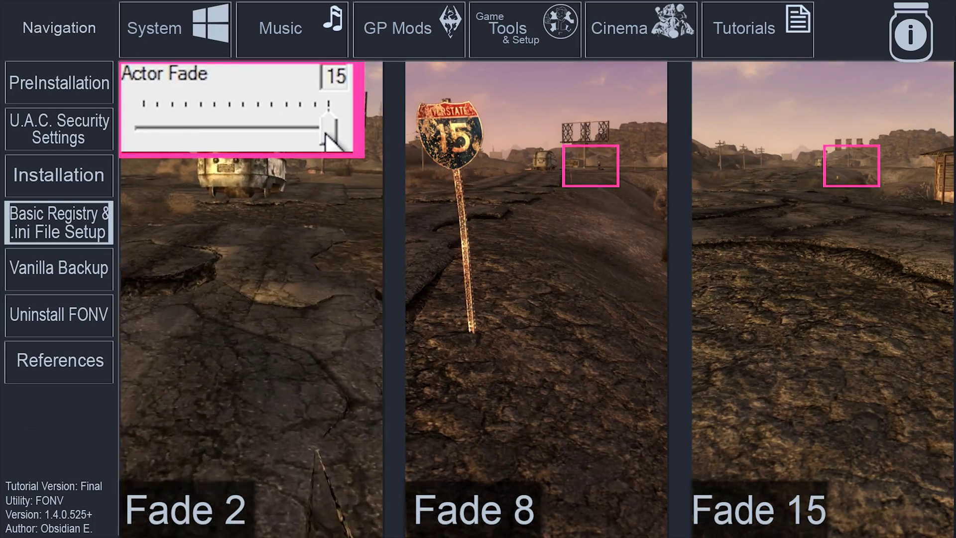
left_click_drag(325, 133, 235, 132)
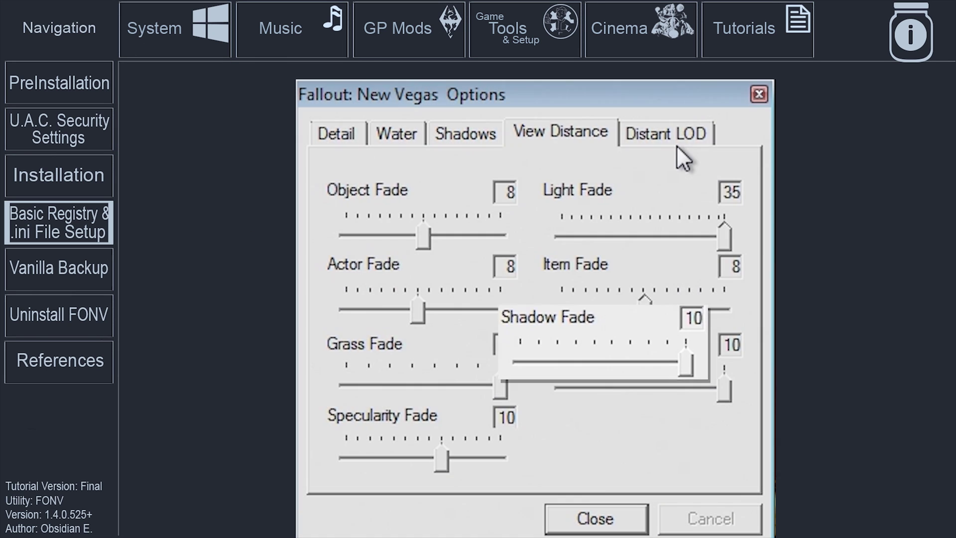
Check the Distant LOD settings, close the advanced options and accept the launcher options.
left_click(675, 140)
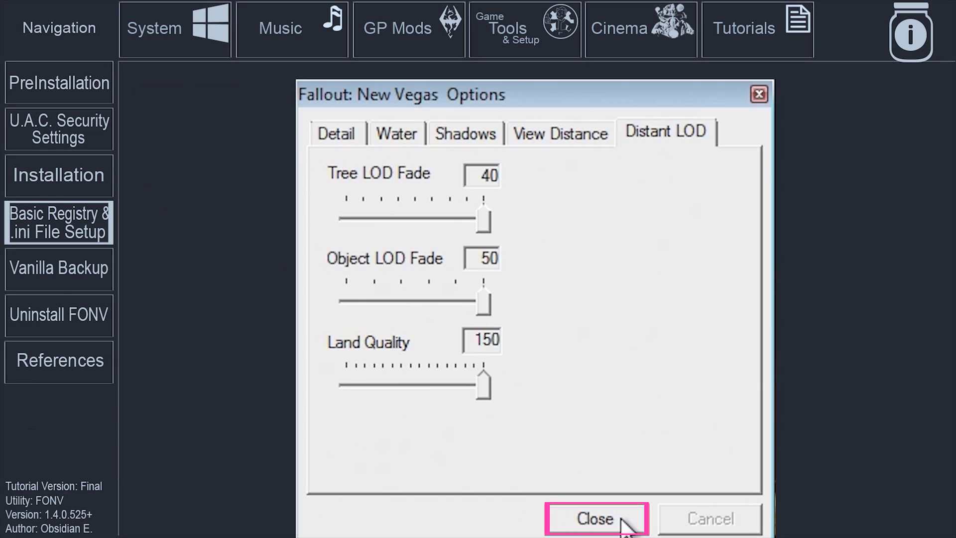
left_click(617, 520)
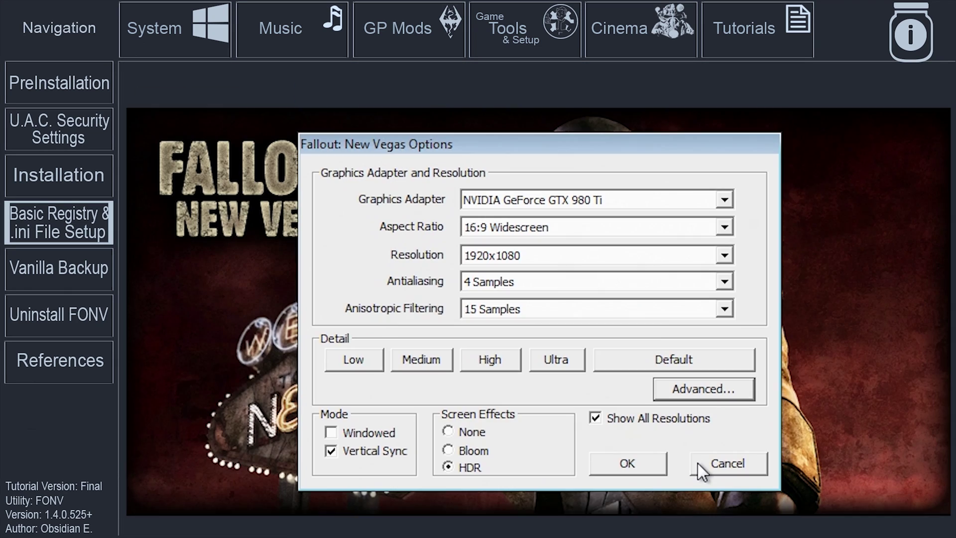
left_click(653, 468)
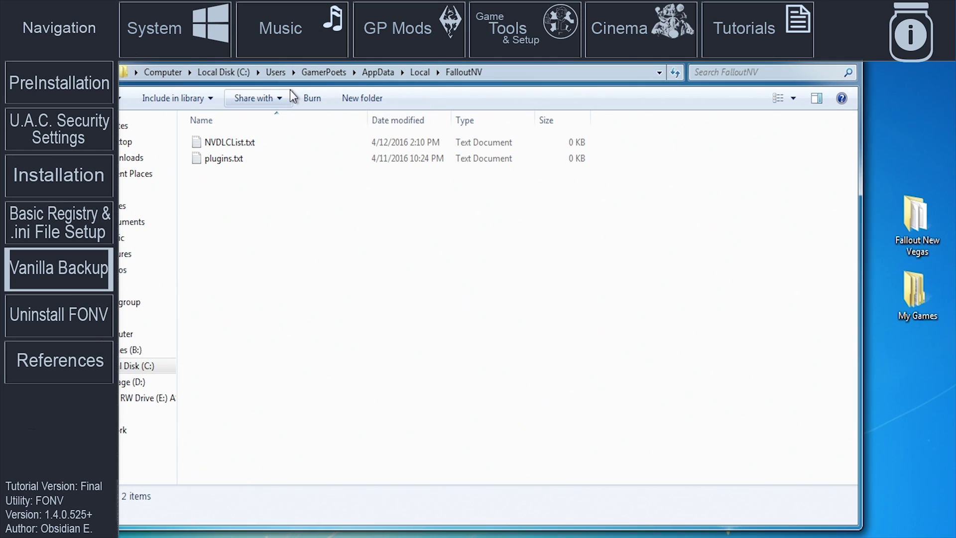
Select NVDLCList.txt and plugins.txt in the FalloutNV folder, and create a folder named Local inside the desktop's AppData folder.
left_click_drag(294, 201, 215, 140)
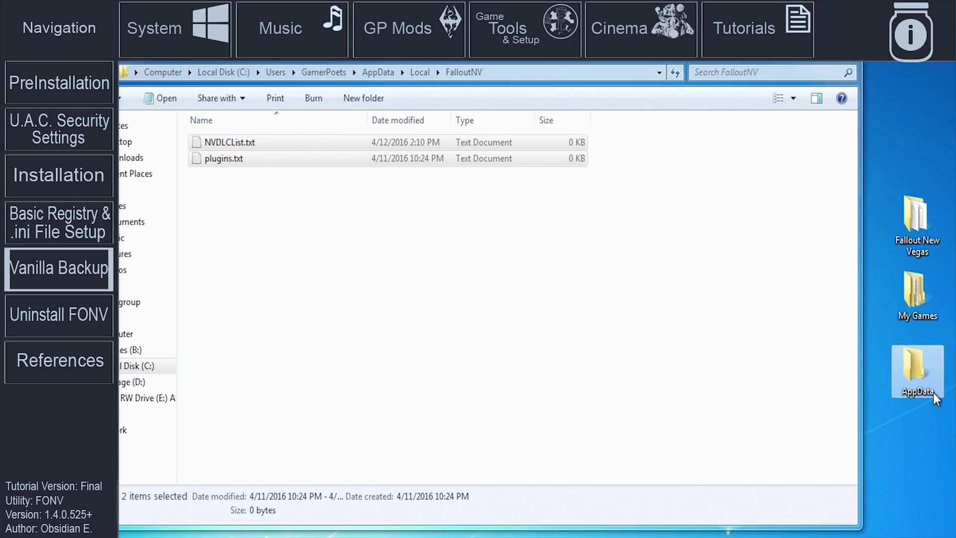
key("Return")
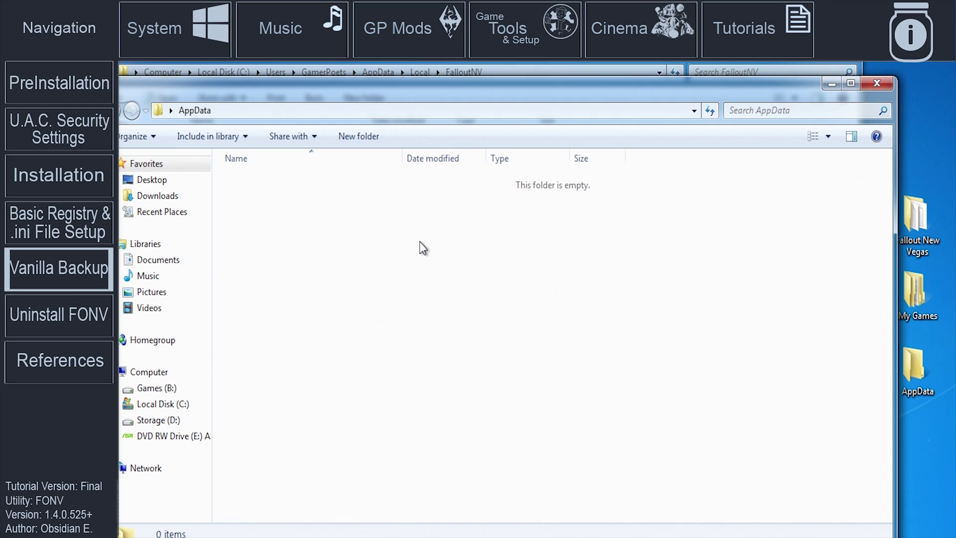
key("ctrl+shift+n")
type("Local")
key("Return")
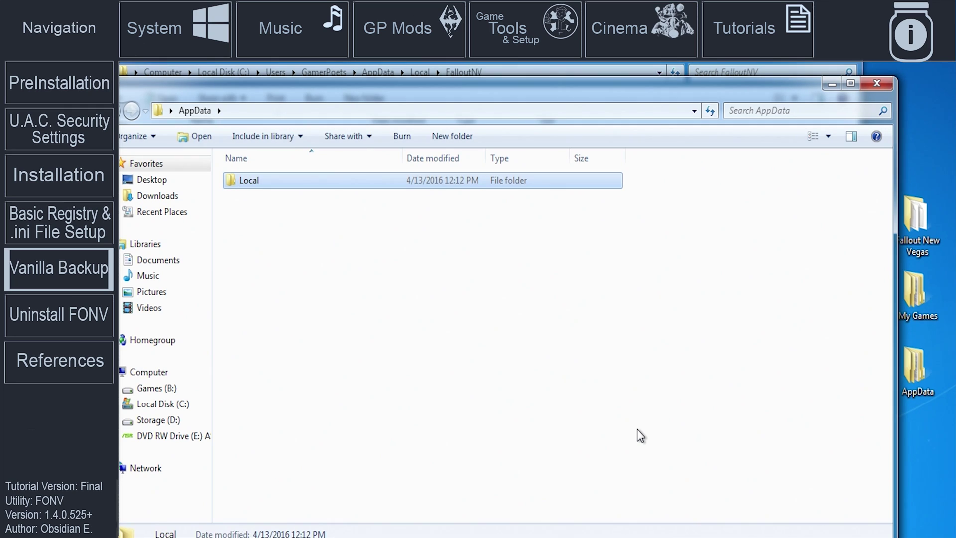
Create a folder named FalloutNV inside the new Local folder.
double_click(278, 181)
right_click(302, 214)
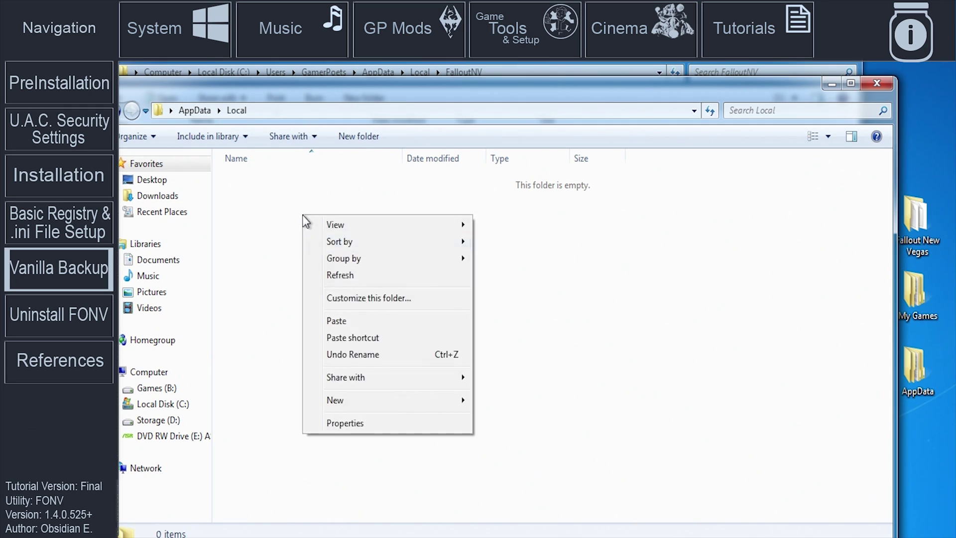
mouse_move(448, 399)
left_click(501, 406)
type("FalloutNV")
key("Return")
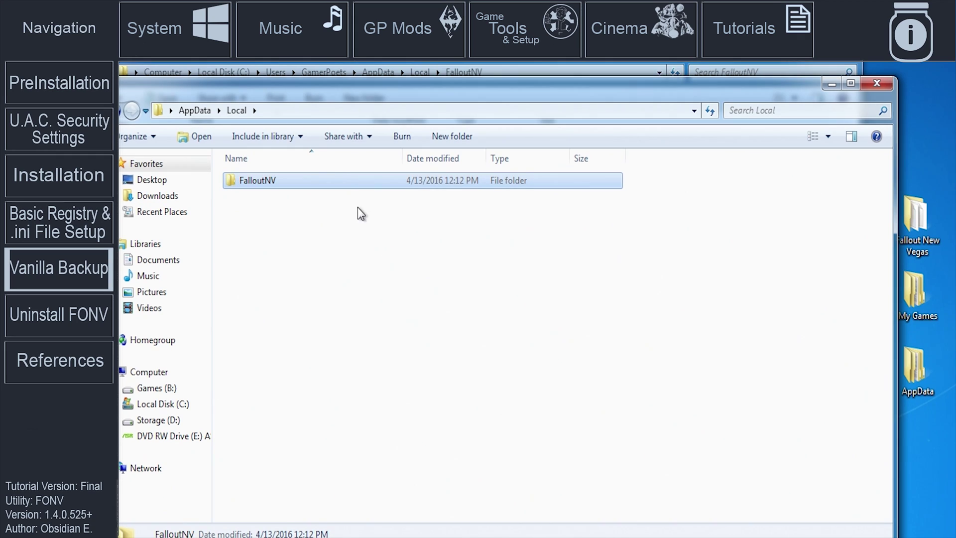
Paste the copied NVDLCList.txt and plugins.txt into the FalloutNV folder inside the desktop backup's AppData\Local folder.
double_click(339, 181)
key("ctrl+v")
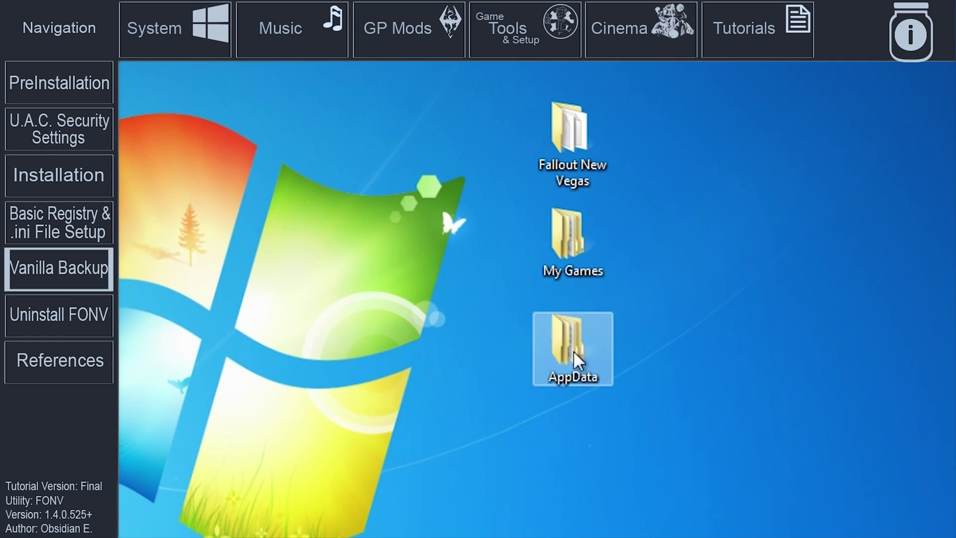
Archive the desktop's Fallout New Vegas, My Games and AppData folders together in RAR format as Vanilla Fallout New Vegas.
left_click_drag(668, 521, 551, 123)
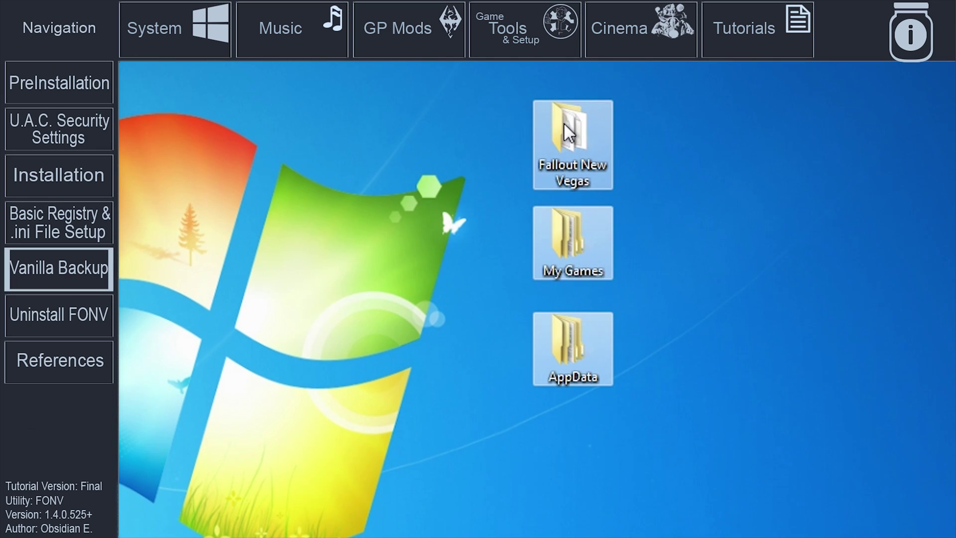
right_click(564, 124)
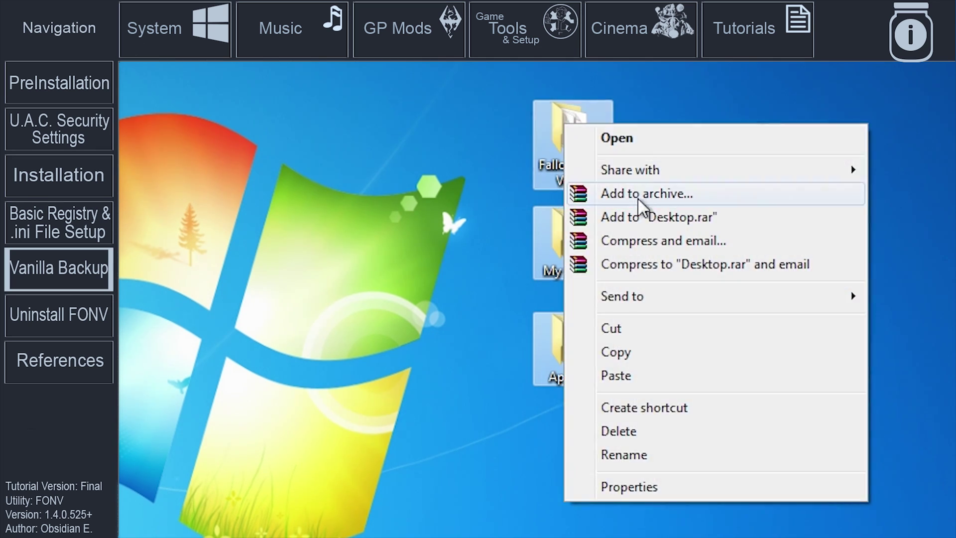
type("Fallout New")
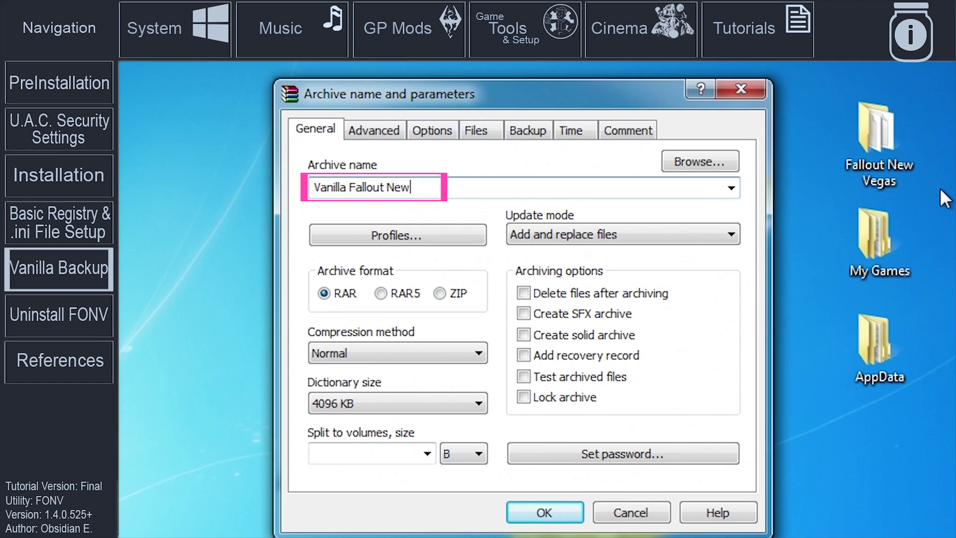
type(" Vegas")
key("Return")
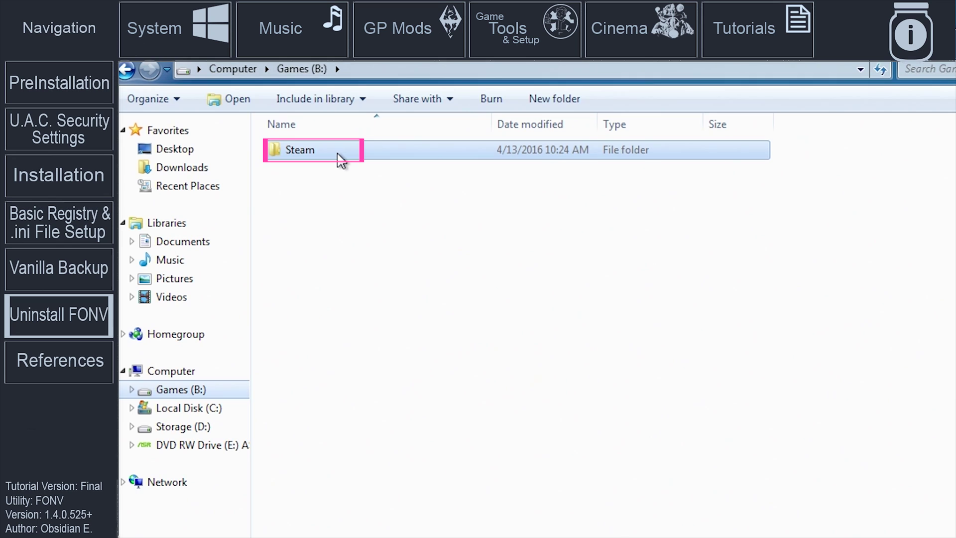
Browse from the Steam folder on Games (B:) through steamapps to the installed game's folder and show its available actions.
double_click(342, 160)
left_click(348, 488)
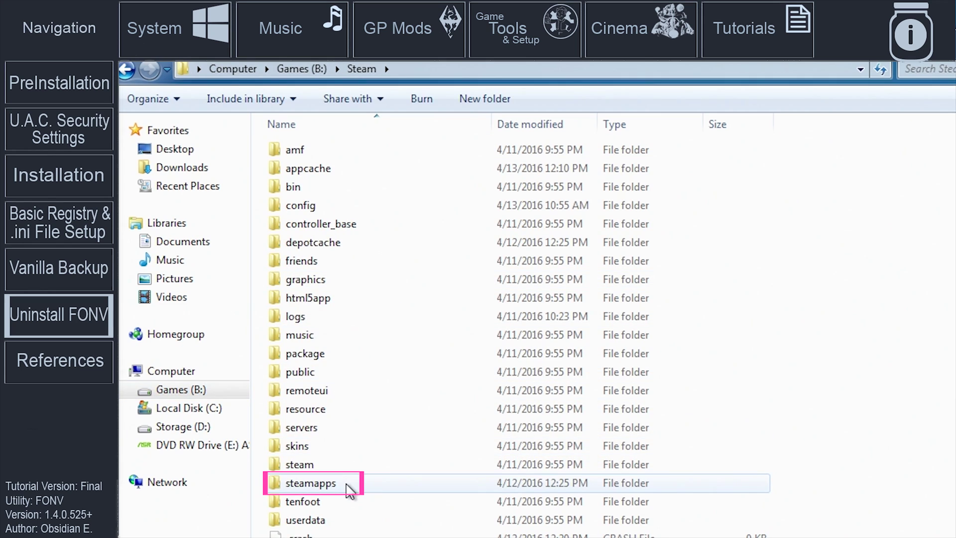
double_click(348, 488)
left_click(367, 156)
double_click(367, 156)
right_click(375, 147)
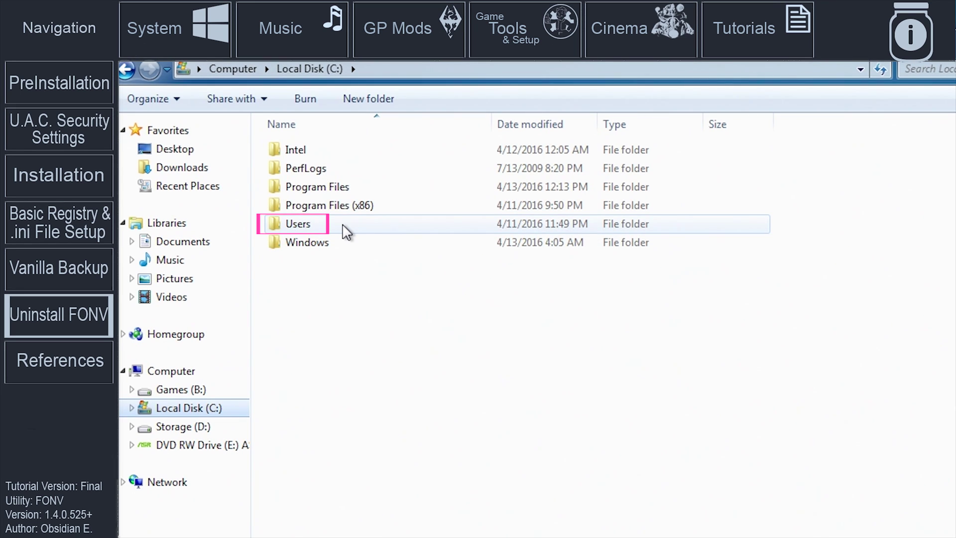
On Local Disk (C:), go to My Documents\My Games in the user's profile, select the FalloutNV folder and show its available actions.
double_click(342, 225)
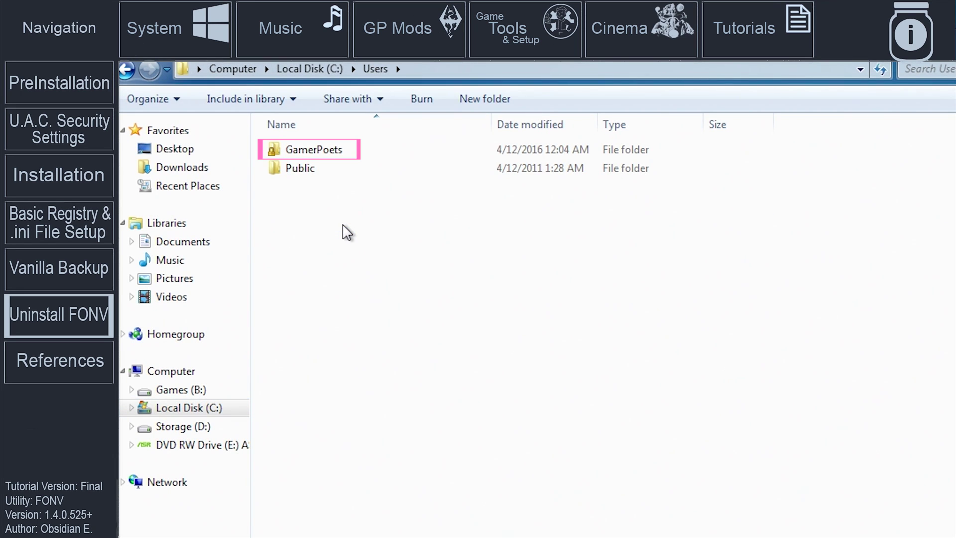
double_click(363, 153)
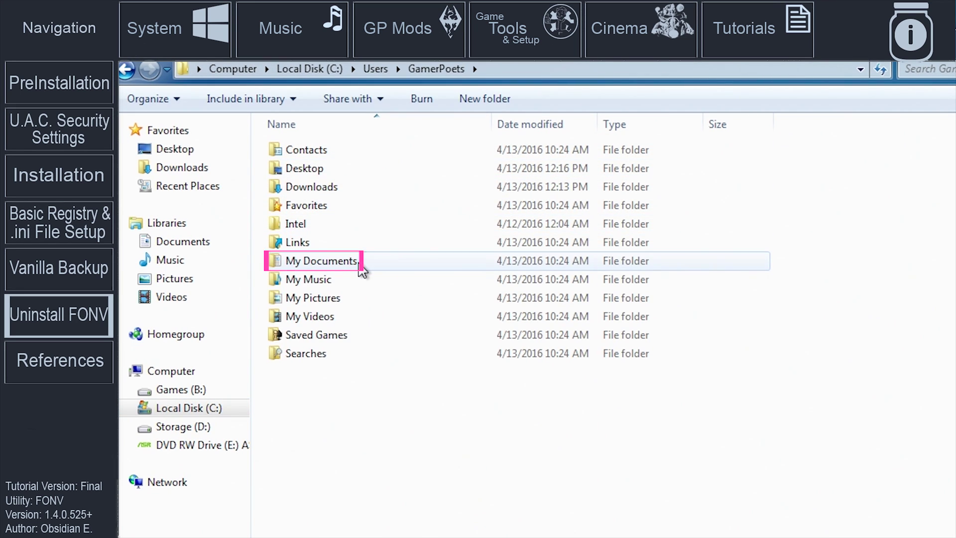
double_click(363, 270)
double_click(359, 159)
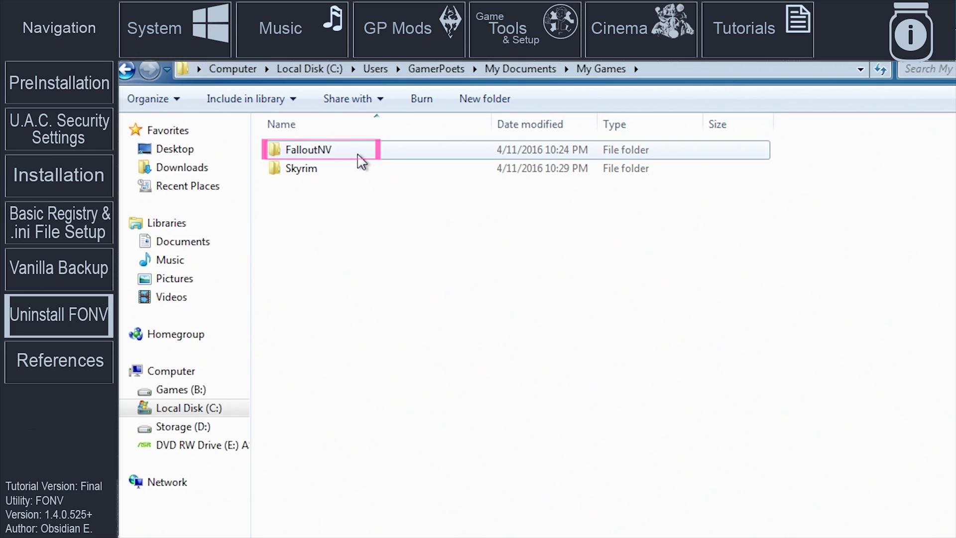
left_click(362, 161)
right_click(358, 154)
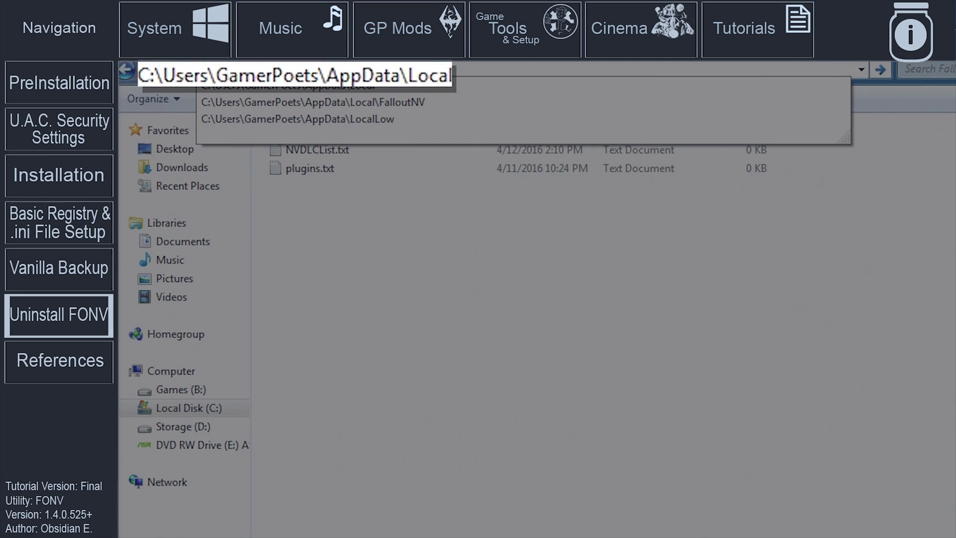
Go to the AppData\Local folder of the user's profile by its path.
key("ctrl+a")
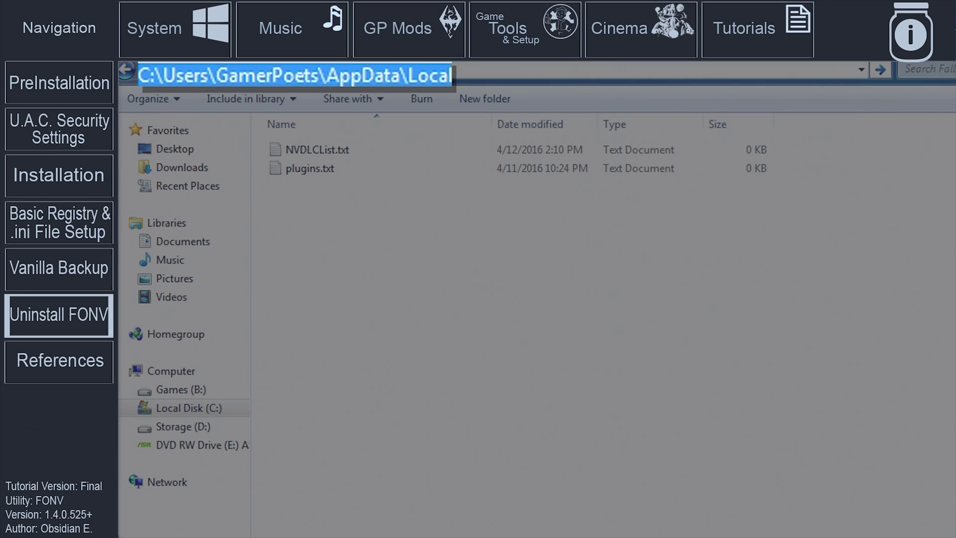
key("Return")
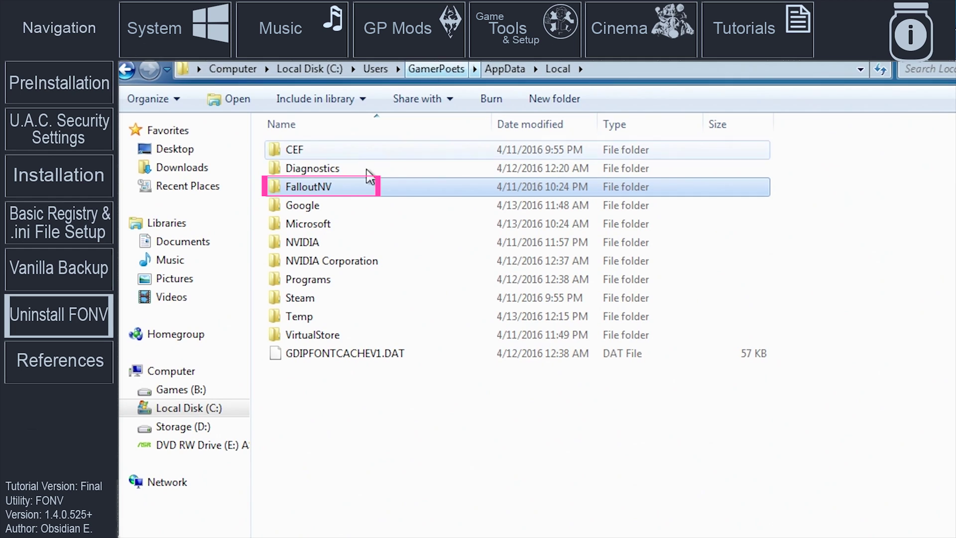